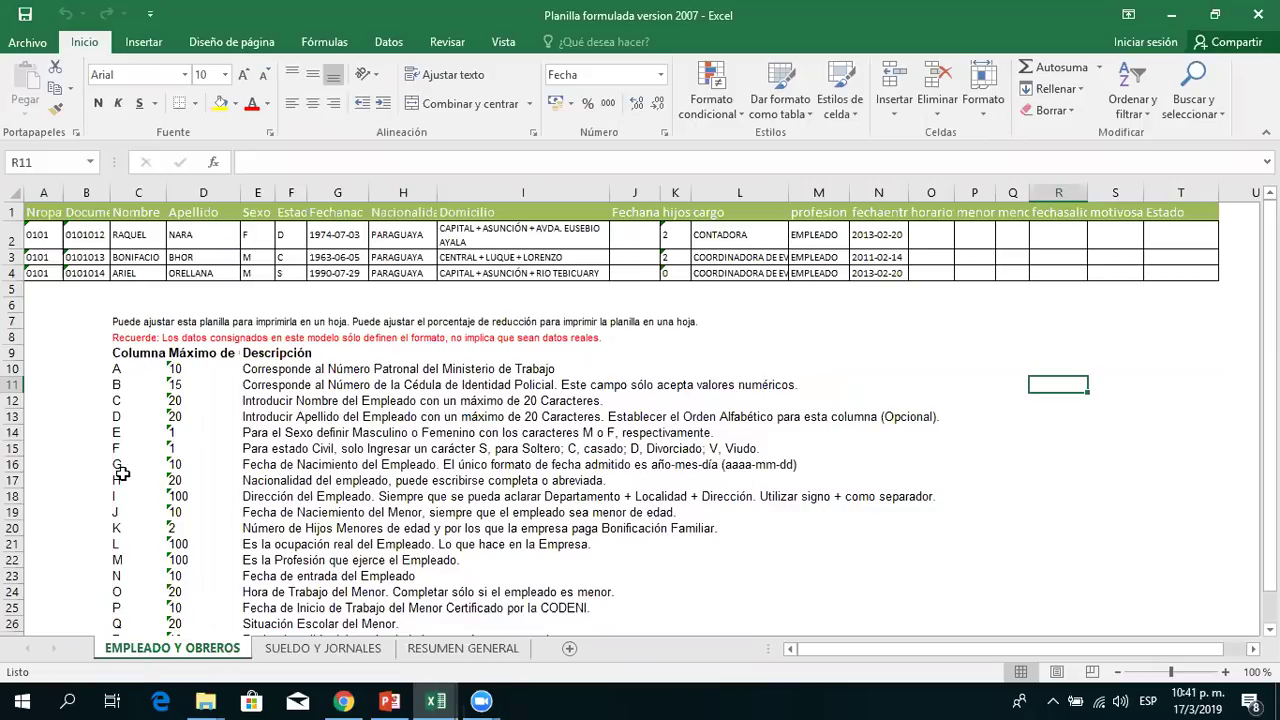
Highlight the employee table, the instructions block and the Máximo de Carácter column D9:D28 on the EMPLEADO Y OBREROS sheet
{"action": "left_click_drag", "start_coordinate": [38, 205], "coordinate": [1177, 268]}
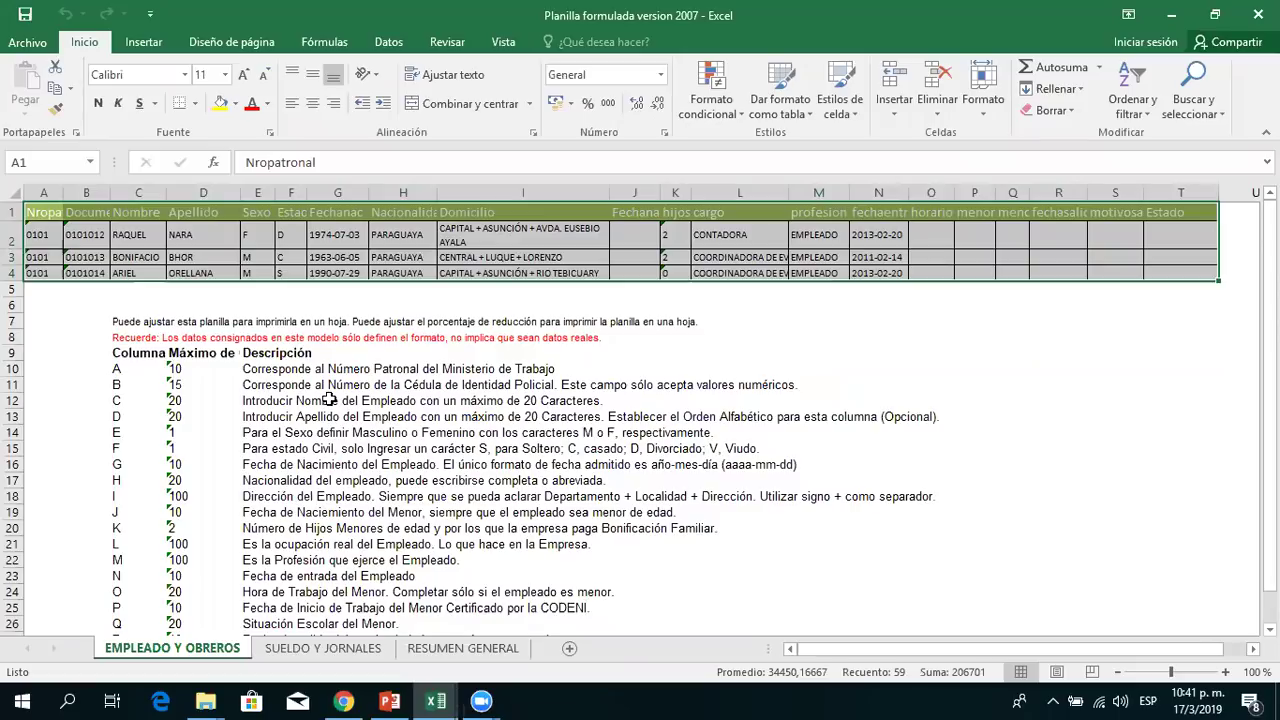
{"action": "left_click_drag", "start_coordinate": [43, 305], "coordinate": [880, 594]}
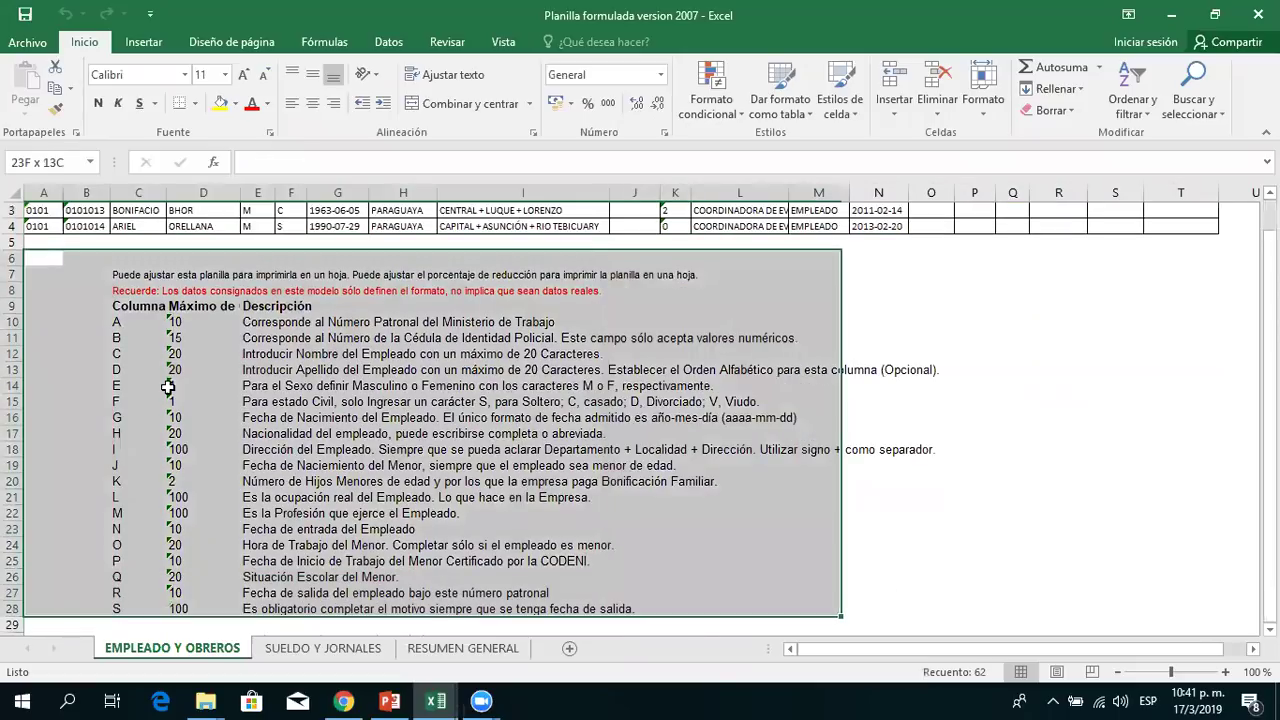
{"action": "left_click", "coordinate": [200, 306]}
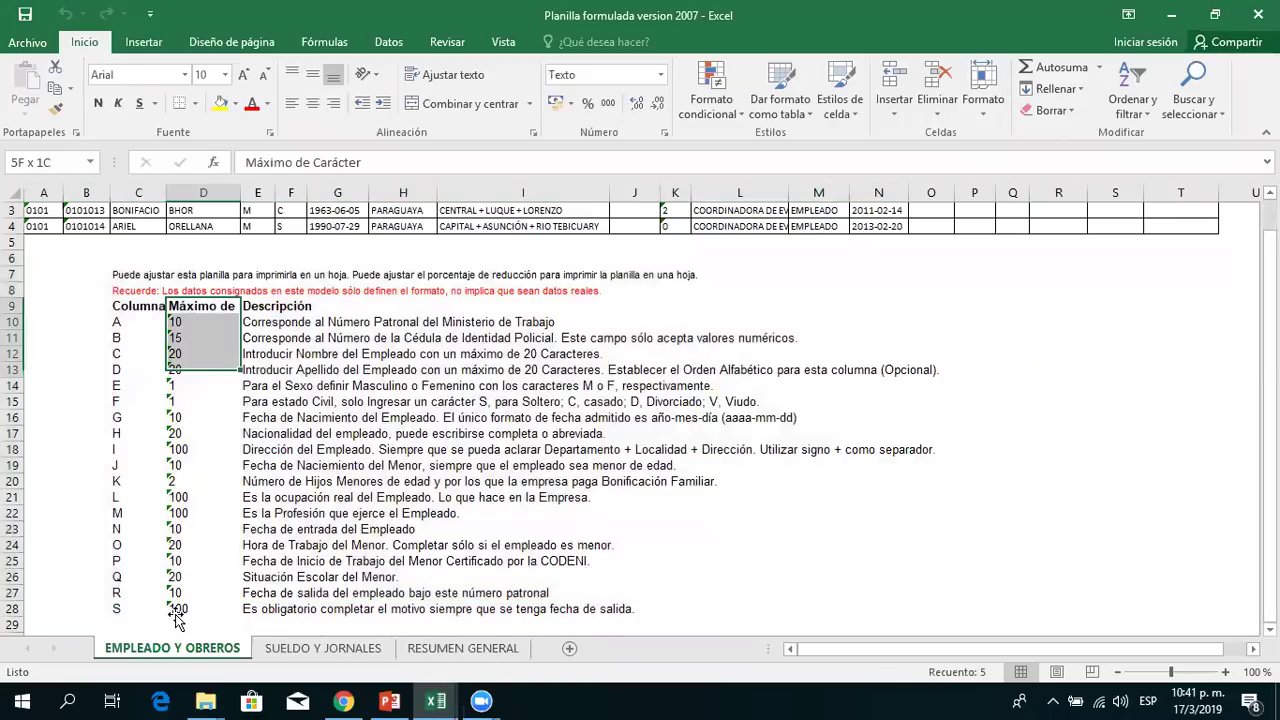
{"action": "left_click", "coordinate": [176, 615], "text": "shift"}
{"action": "scroll", "coordinate": [176, 615], "scroll_direction": "up", "scroll_amount": 1}
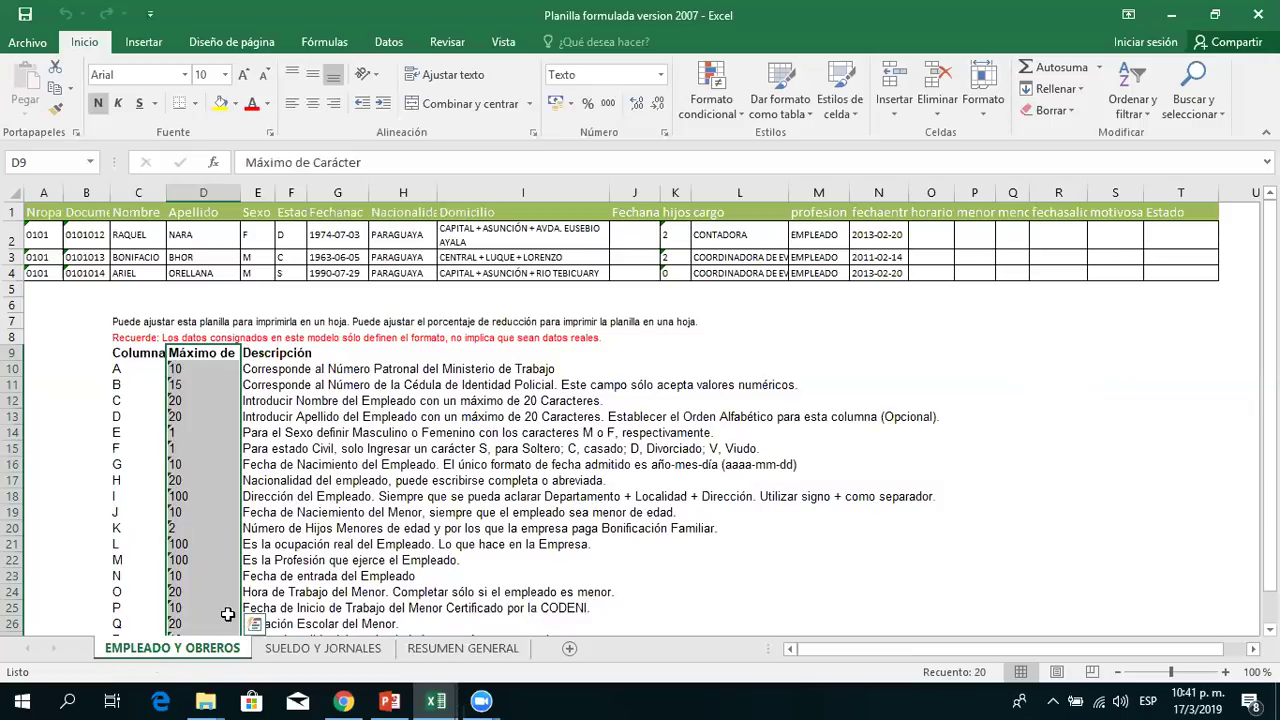
Point out the employee table's columns for minors: the Fechanacmenor header and the columns from horariotrabajo onward
{"action": "key", "text": "Escape"}
{"action": "left_click", "coordinate": [651, 211]}
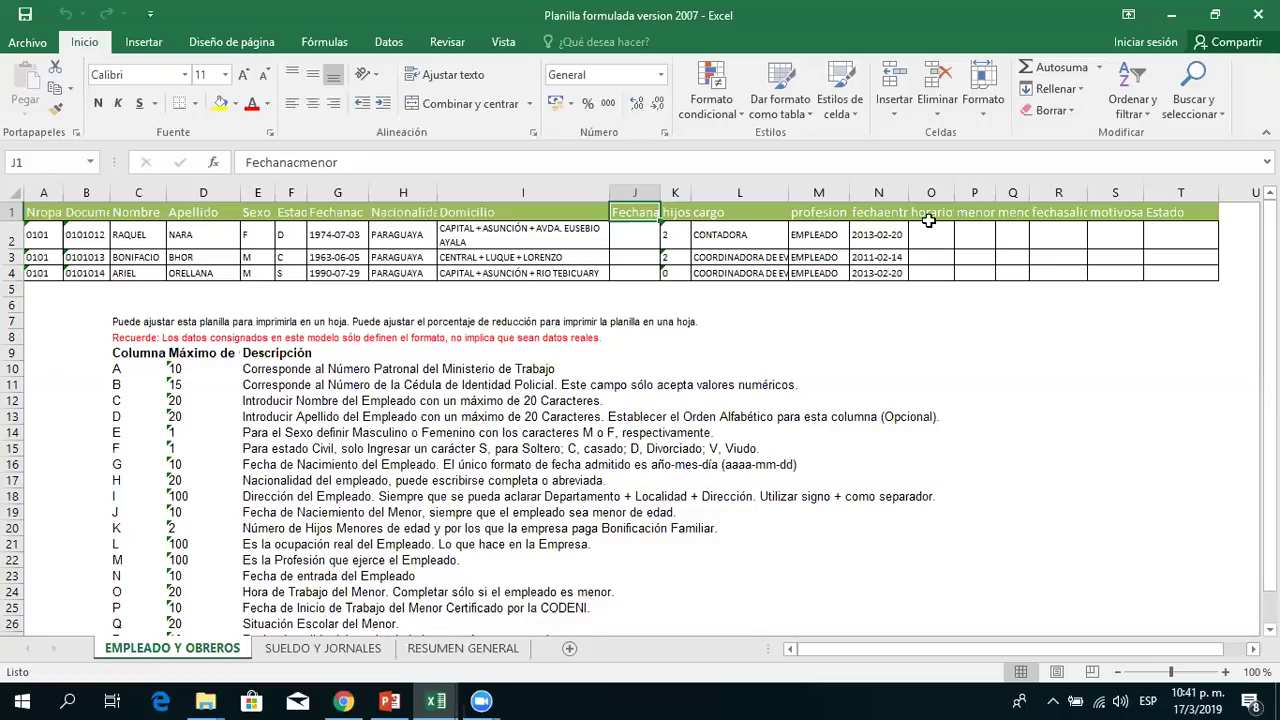
{"action": "left_click_drag", "start_coordinate": [960, 211], "coordinate": [1016, 274]}
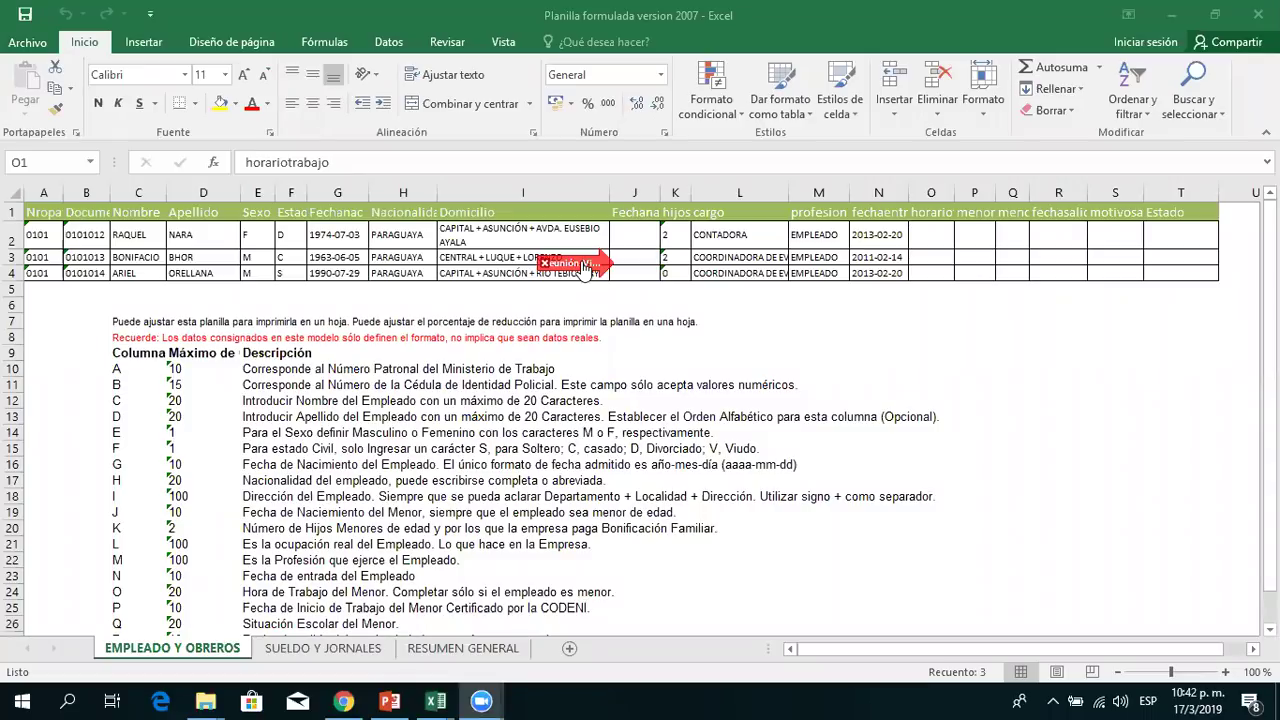
Open the SUELDO Y JORNALES sheet and enlarge its view to 120% for reading from the header row
{"action": "left_click", "coordinate": [293, 649]}
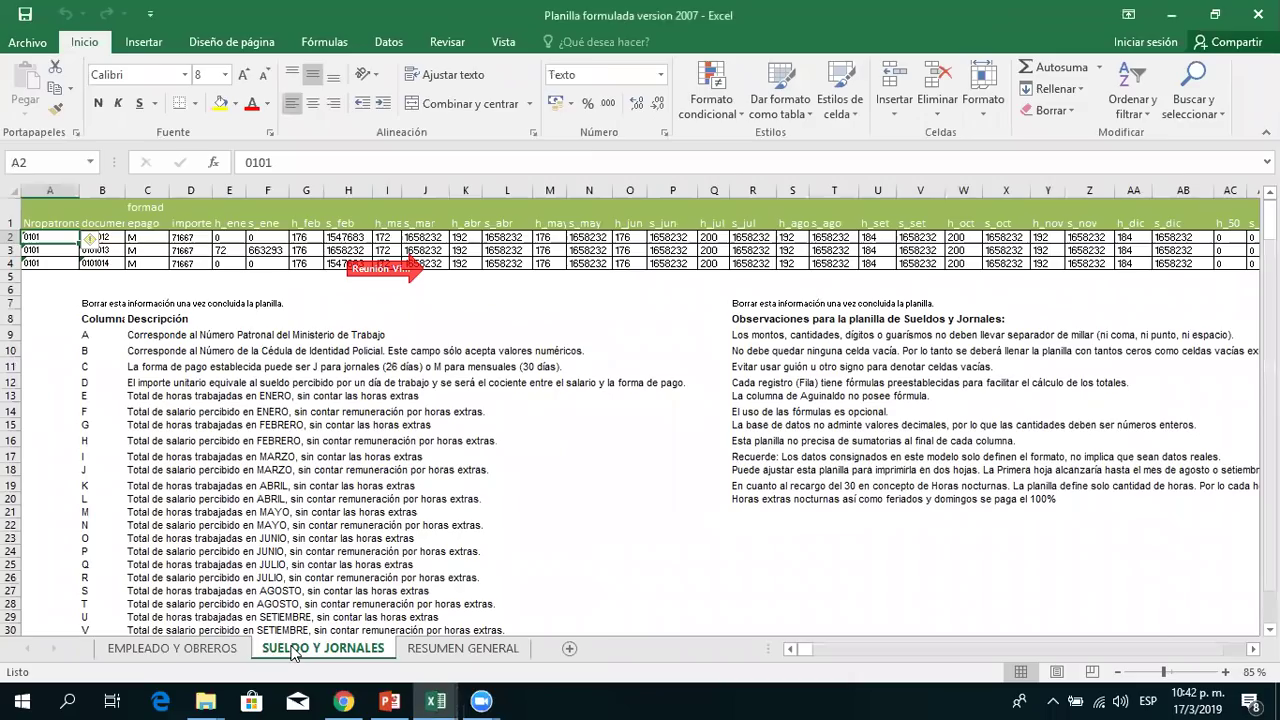
{"action": "left_click", "coordinate": [1228, 672]}
{"action": "left_click", "coordinate": [1227, 672]}
{"action": "left_click", "coordinate": [1227, 672]}
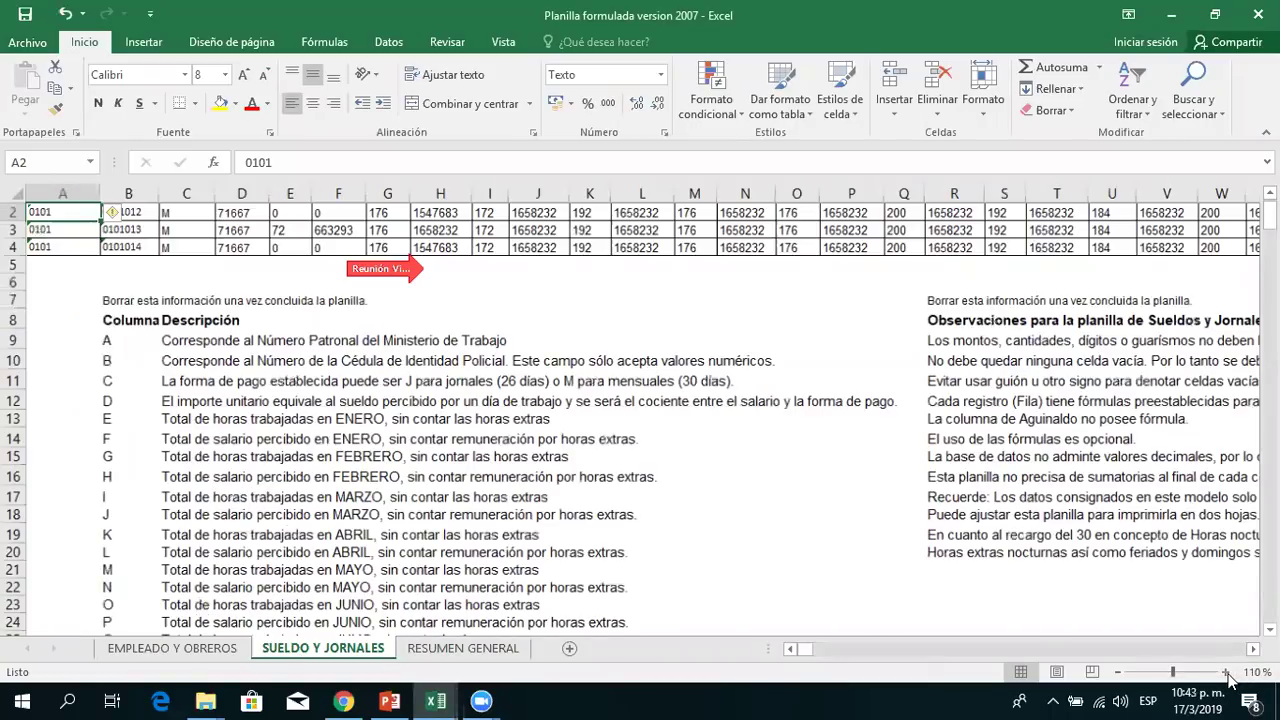
{"action": "scroll", "coordinate": [913, 481], "scroll_direction": "up", "scroll_amount": 1, "text": "ctrl"}
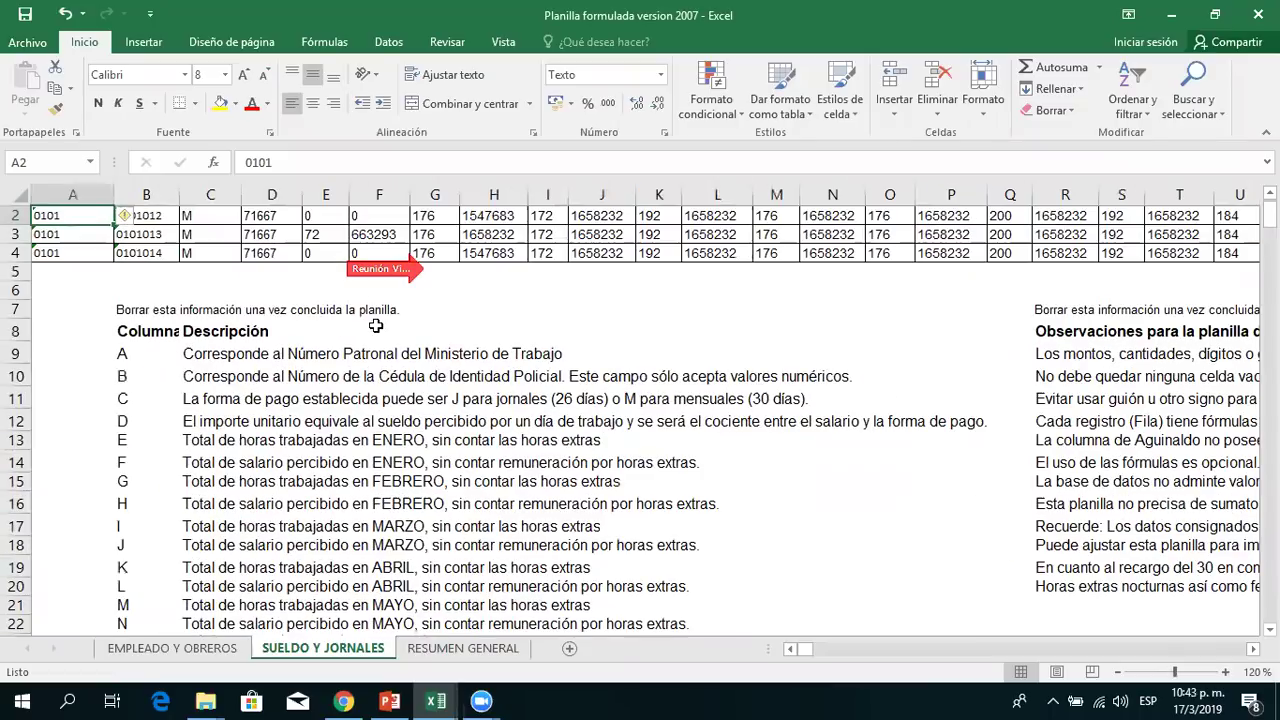
{"action": "scroll", "coordinate": [129, 214], "scroll_direction": "up", "scroll_amount": 1}
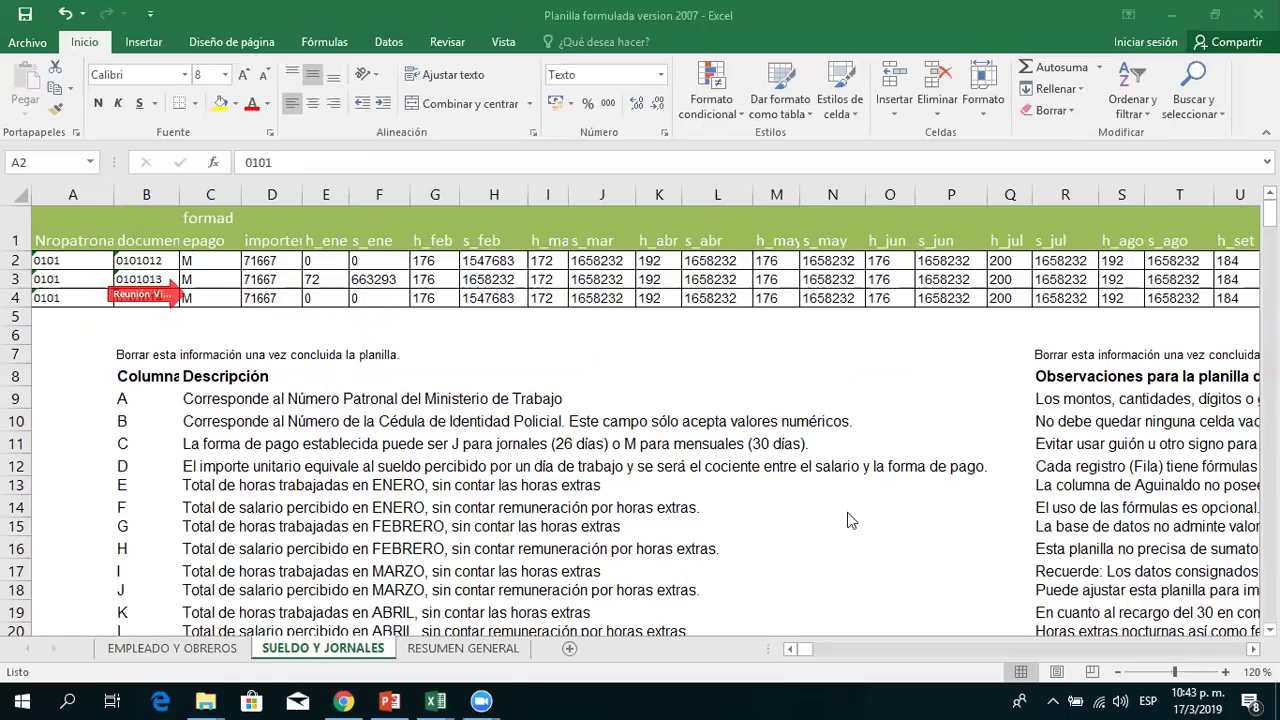
Examine the monthly hours and salary columns, overtime, Aguinaldo, Beneficios, Bonificaciones, Vacaciones and totals on the SUELDO Y JORNALES sheet
{"action": "key", "text": "alt+Tab"}
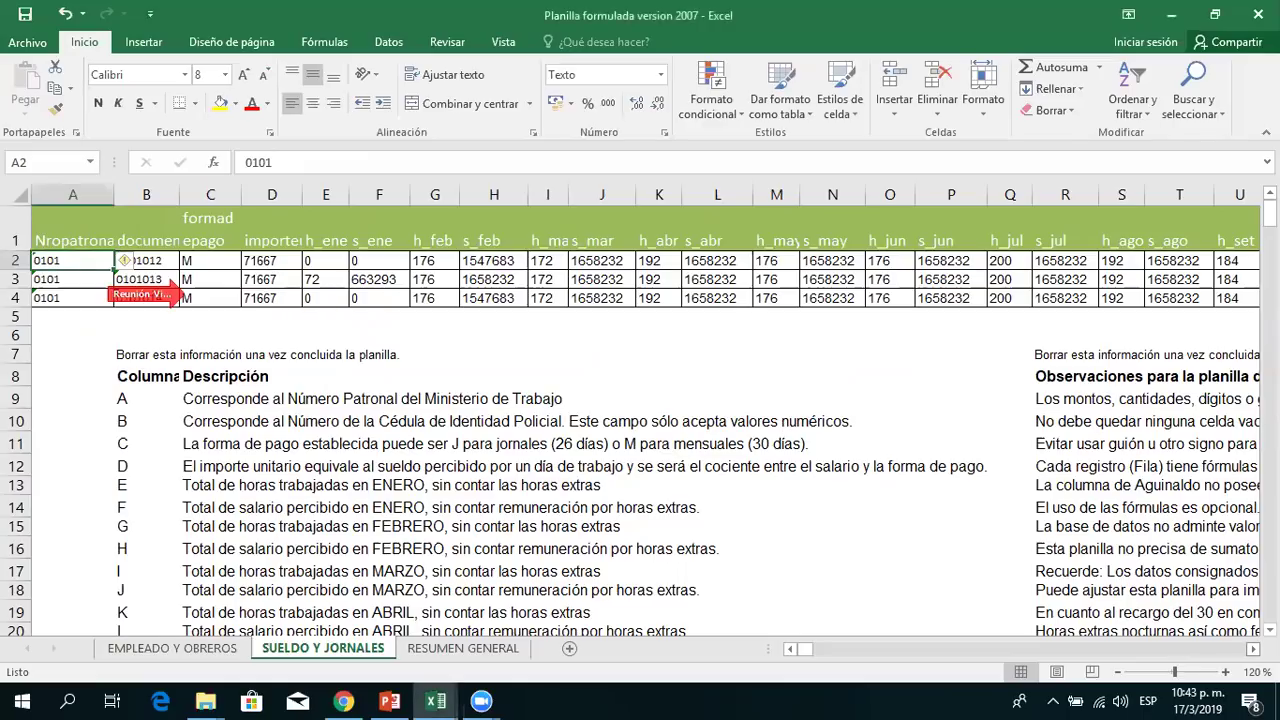
{"action": "scroll", "coordinate": [640, 420], "scroll_direction": "right", "scroll_amount": 2}
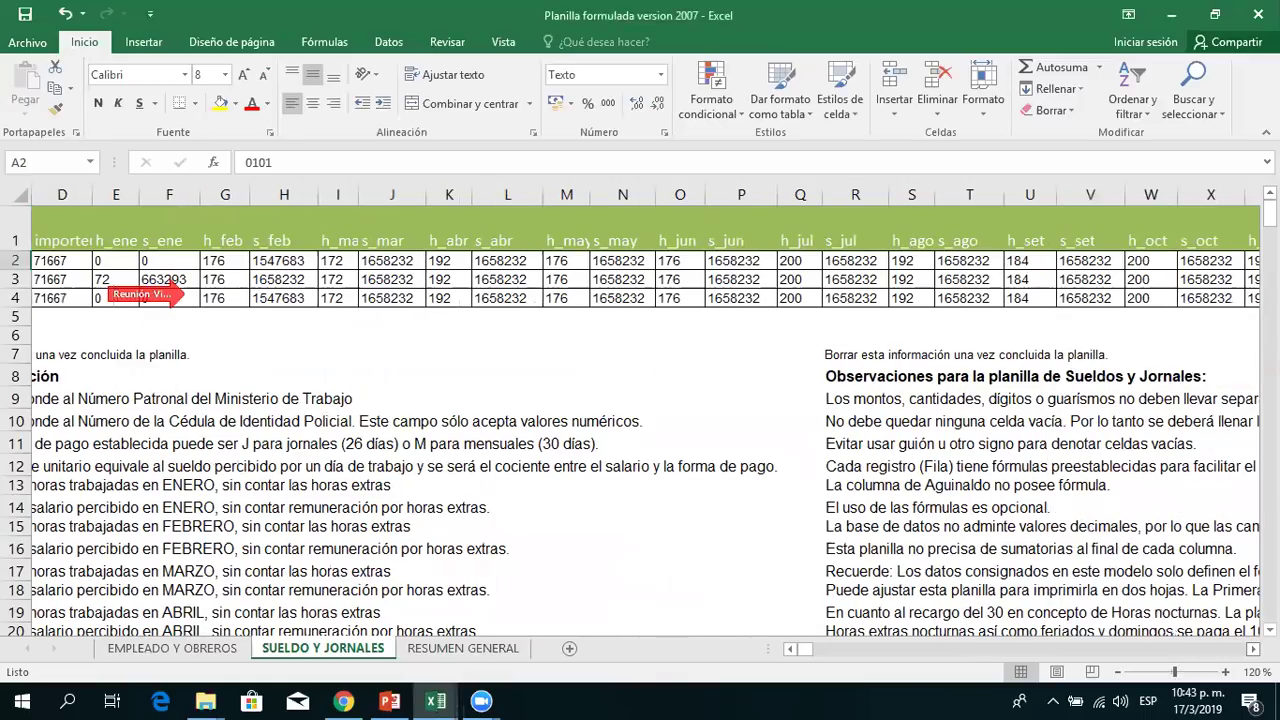
{"action": "scroll", "coordinate": [640, 420], "scroll_direction": "right", "scroll_amount": 5}
{"action": "scroll", "coordinate": [640, 420], "scroll_direction": "right", "scroll_amount": 1}
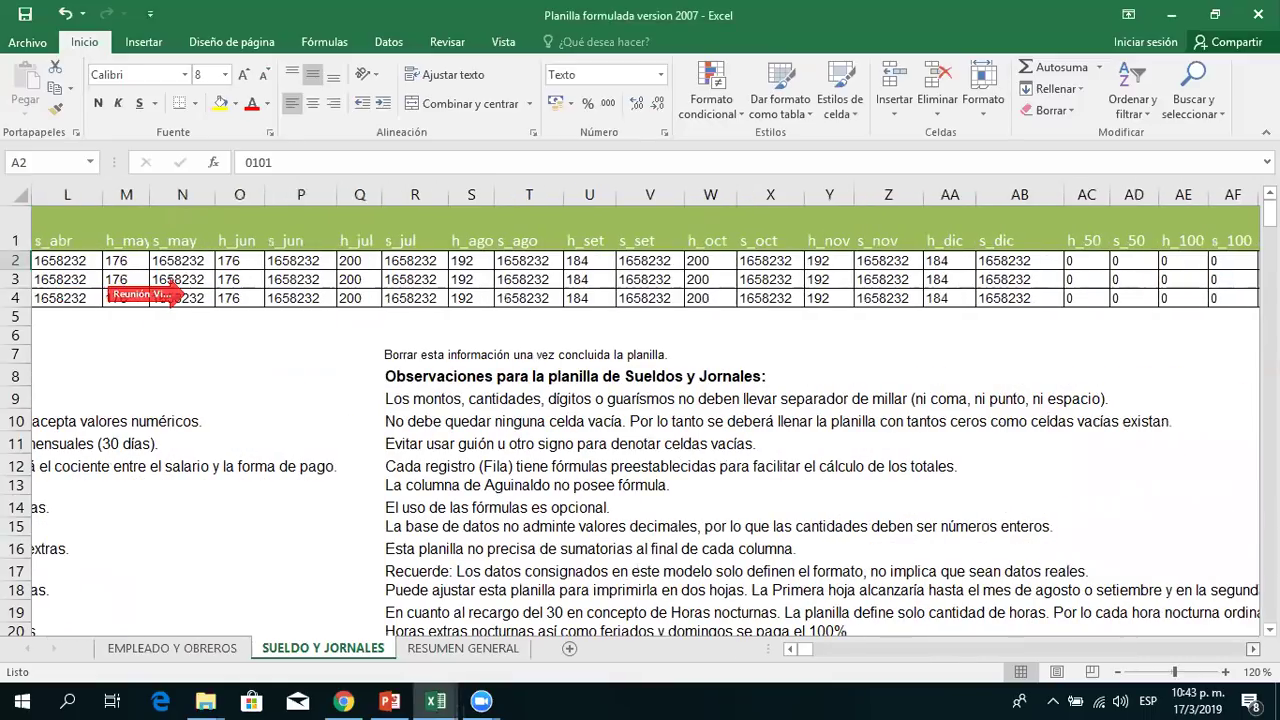
{"action": "scroll", "coordinate": [176, 283], "scroll_direction": "right", "scroll_amount": 1}
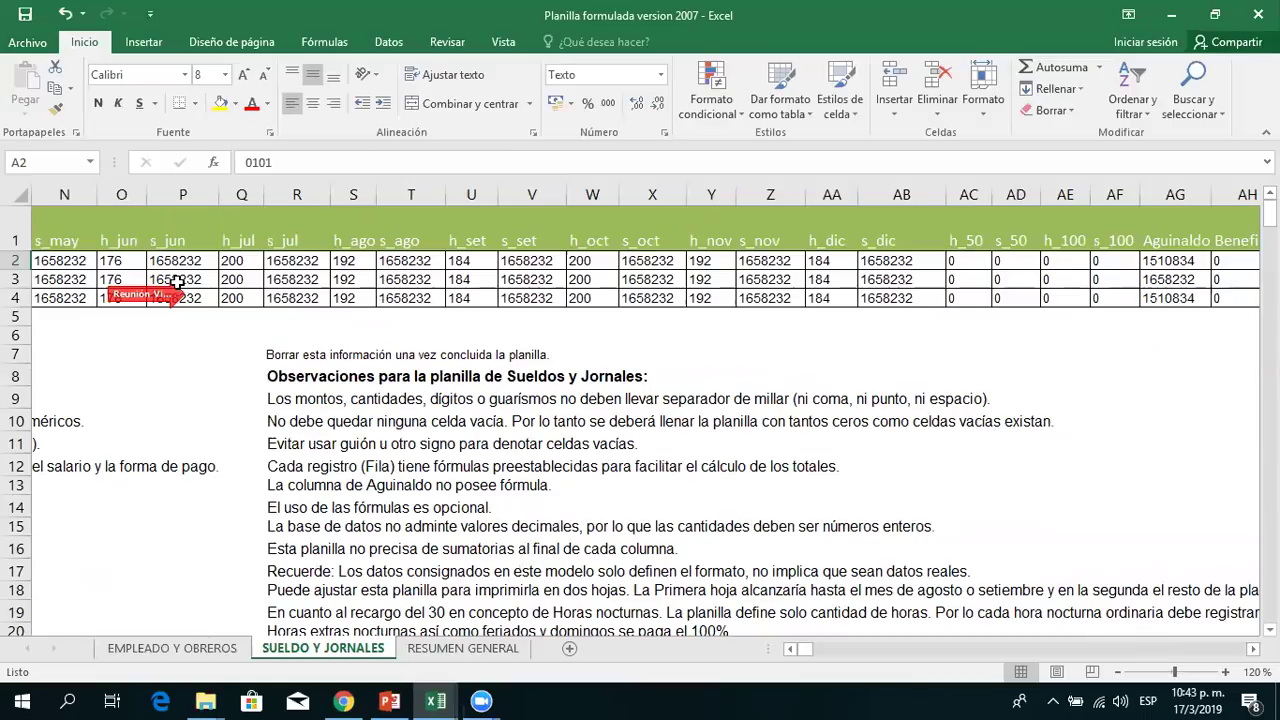
{"action": "scroll", "coordinate": [560, 280], "scroll_direction": "right", "scroll_amount": 1}
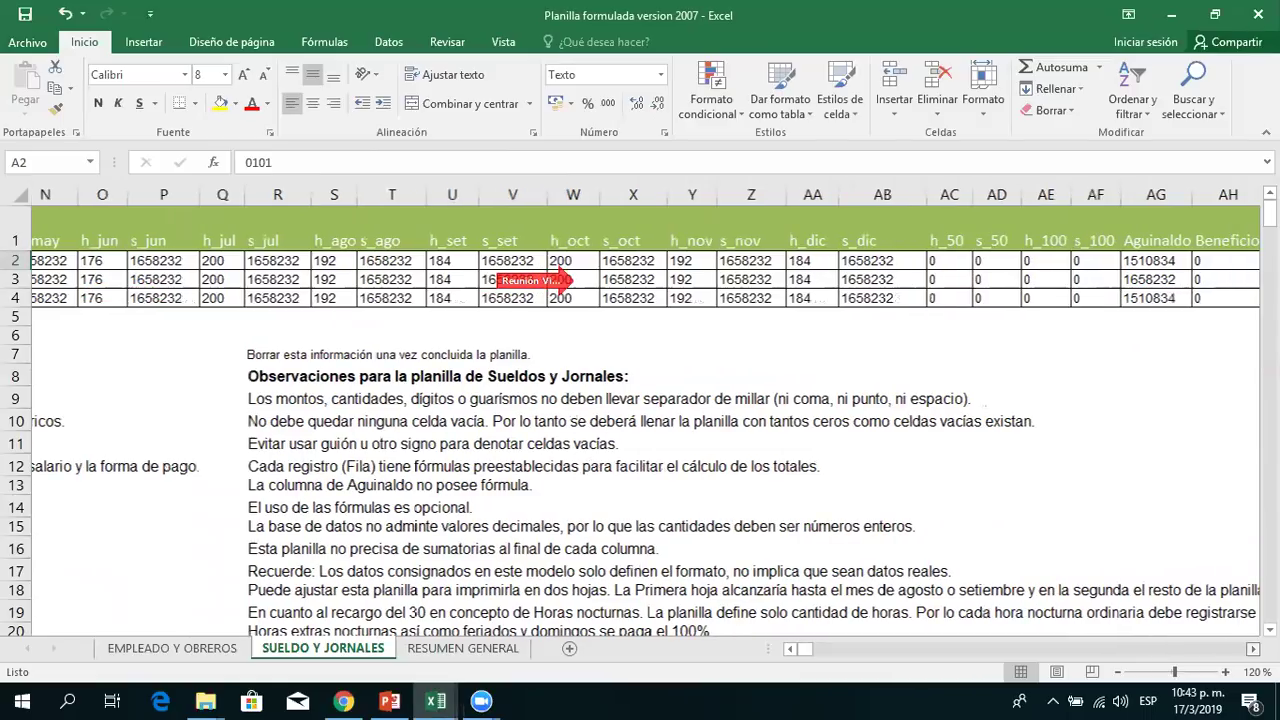
{"action": "scroll", "coordinate": [535, 280], "scroll_direction": "right", "scroll_amount": 2}
{"action": "scroll", "coordinate": [535, 280], "scroll_direction": "right", "scroll_amount": 1}
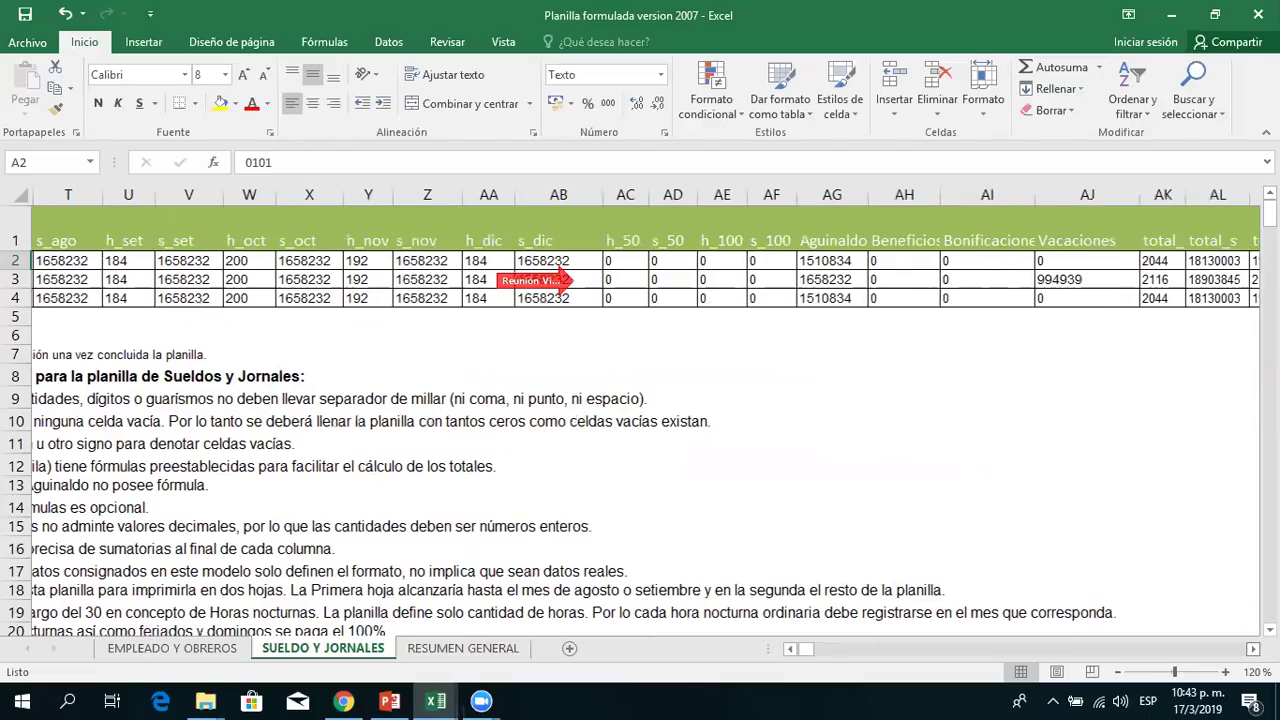
{"action": "scroll", "coordinate": [565, 280], "scroll_direction": "right", "scroll_amount": 1}
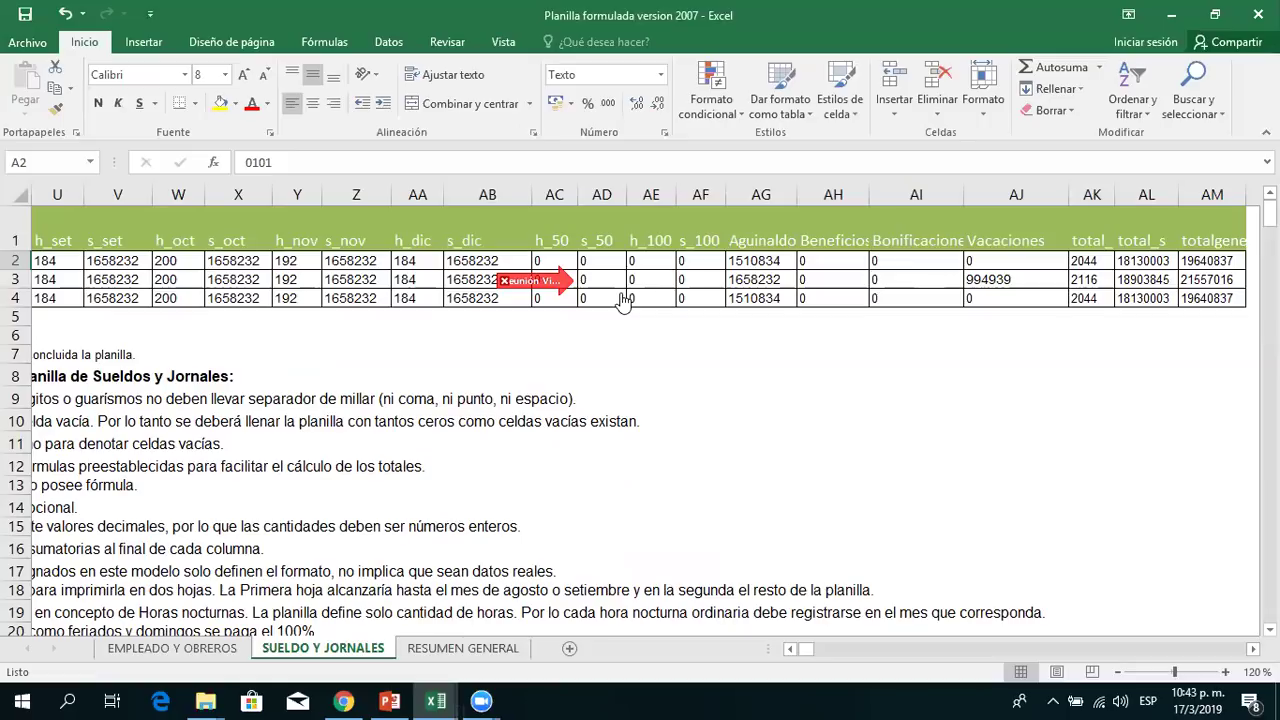
Review the RESUMEN GENERAL sheet and preview the separate resumengeneral, sueldosyjornales and empleadosyobreros workbooks
{"action": "left_click", "coordinate": [457, 649]}
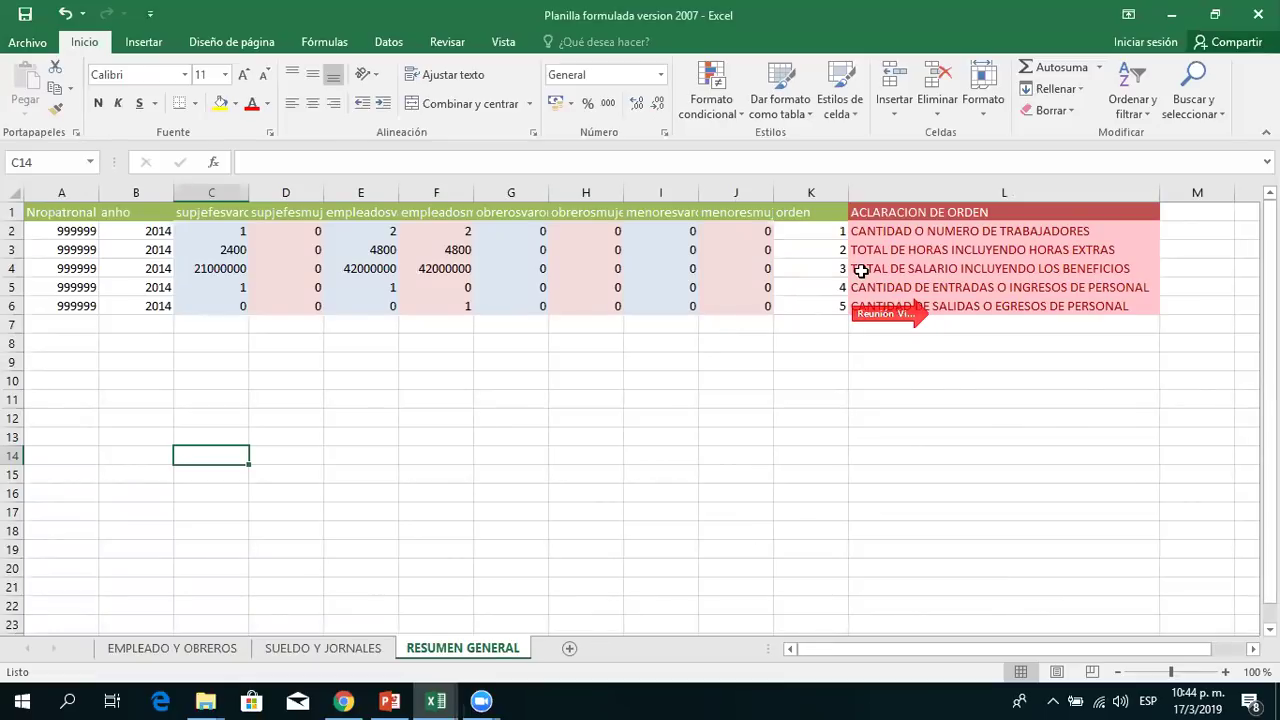
{"action": "mouse_move", "coordinate": [898, 320]}
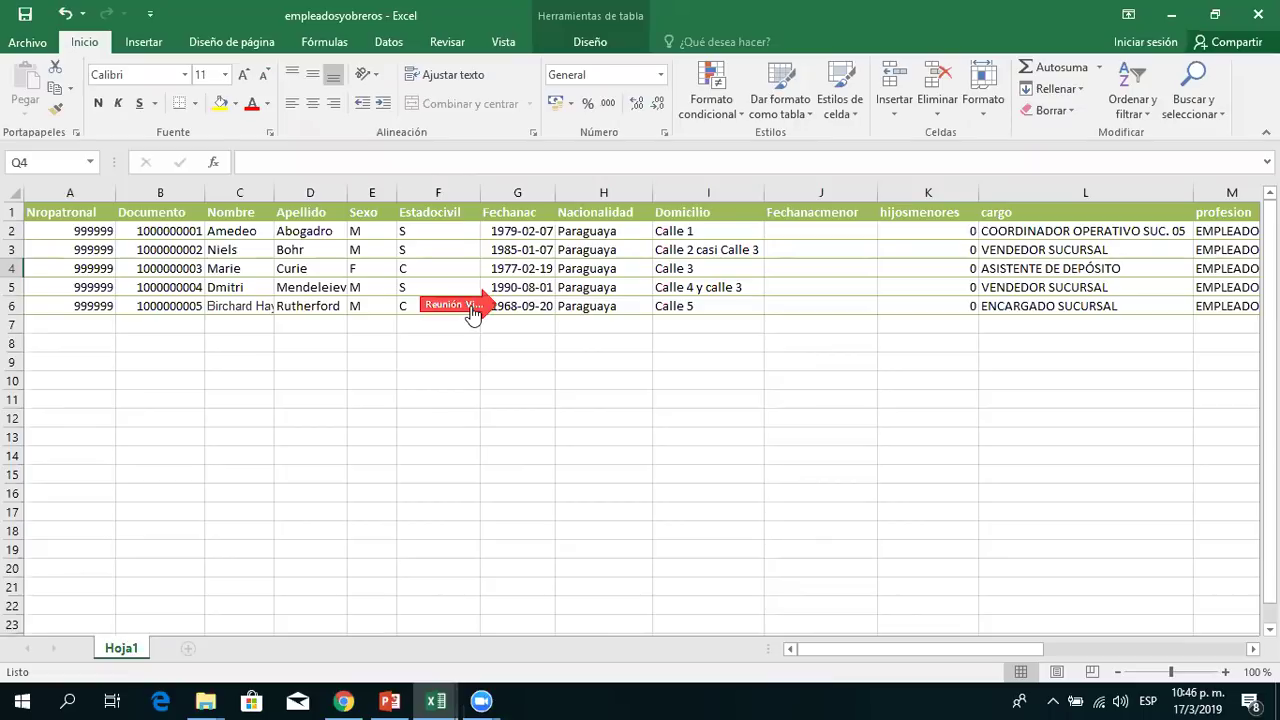
{"action": "mouse_move", "coordinate": [436, 700]}
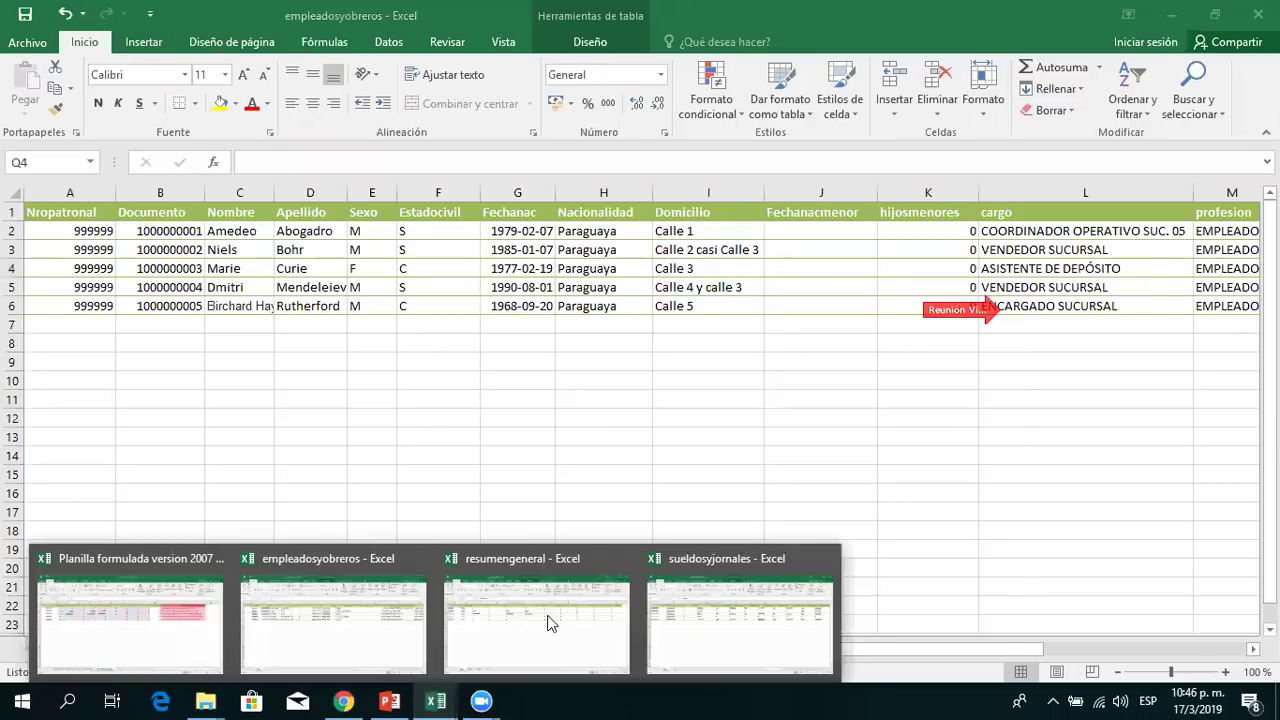
{"action": "mouse_move", "coordinate": [548, 622]}
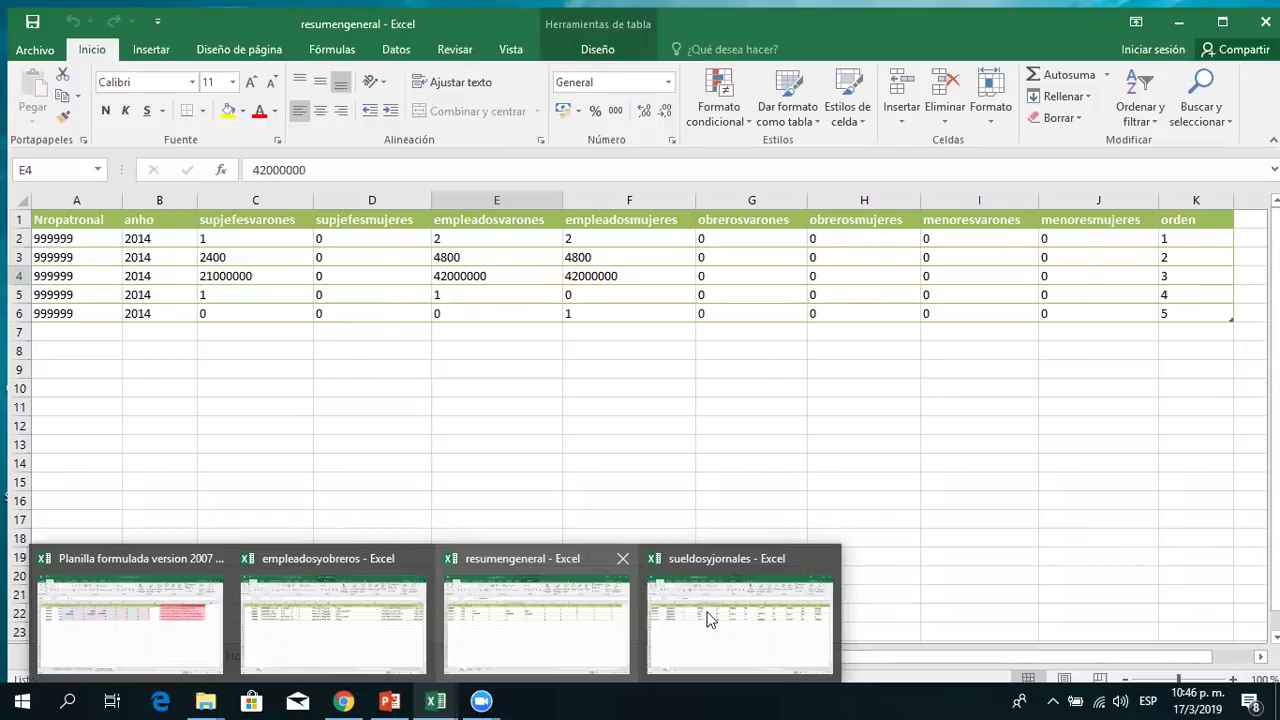
{"action": "mouse_move", "coordinate": [707, 620]}
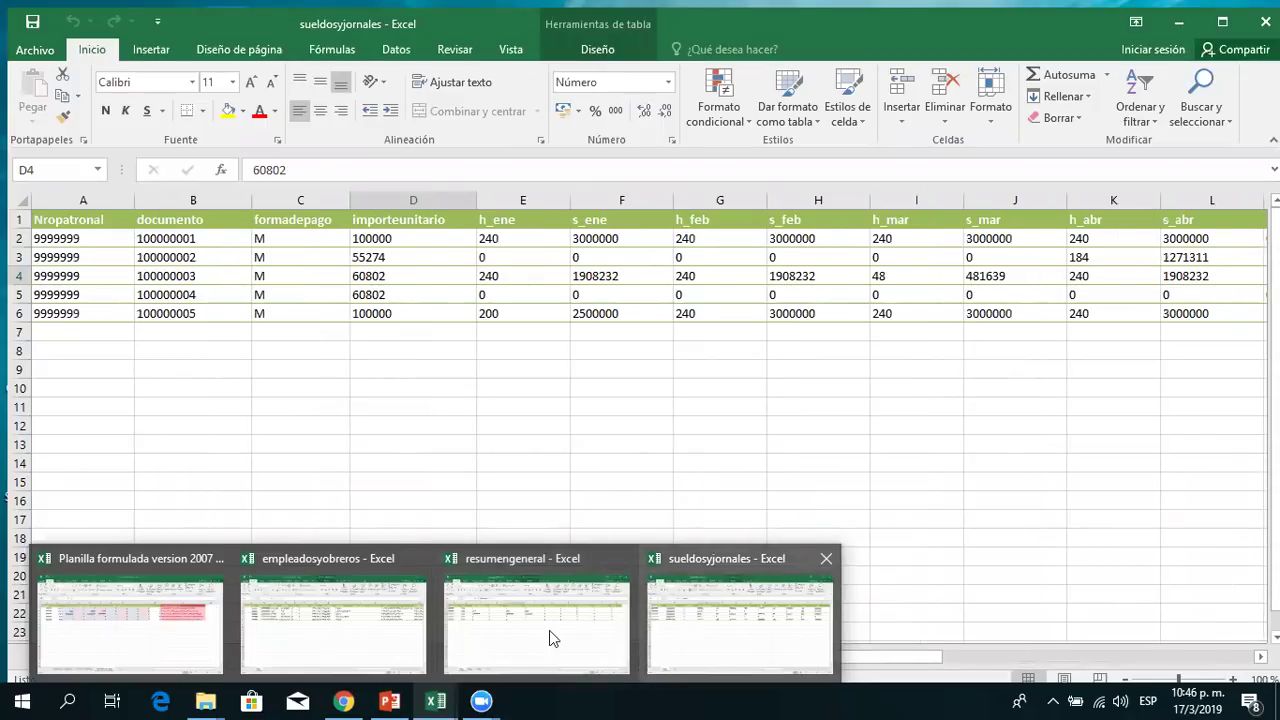
{"action": "mouse_move", "coordinate": [350, 620]}
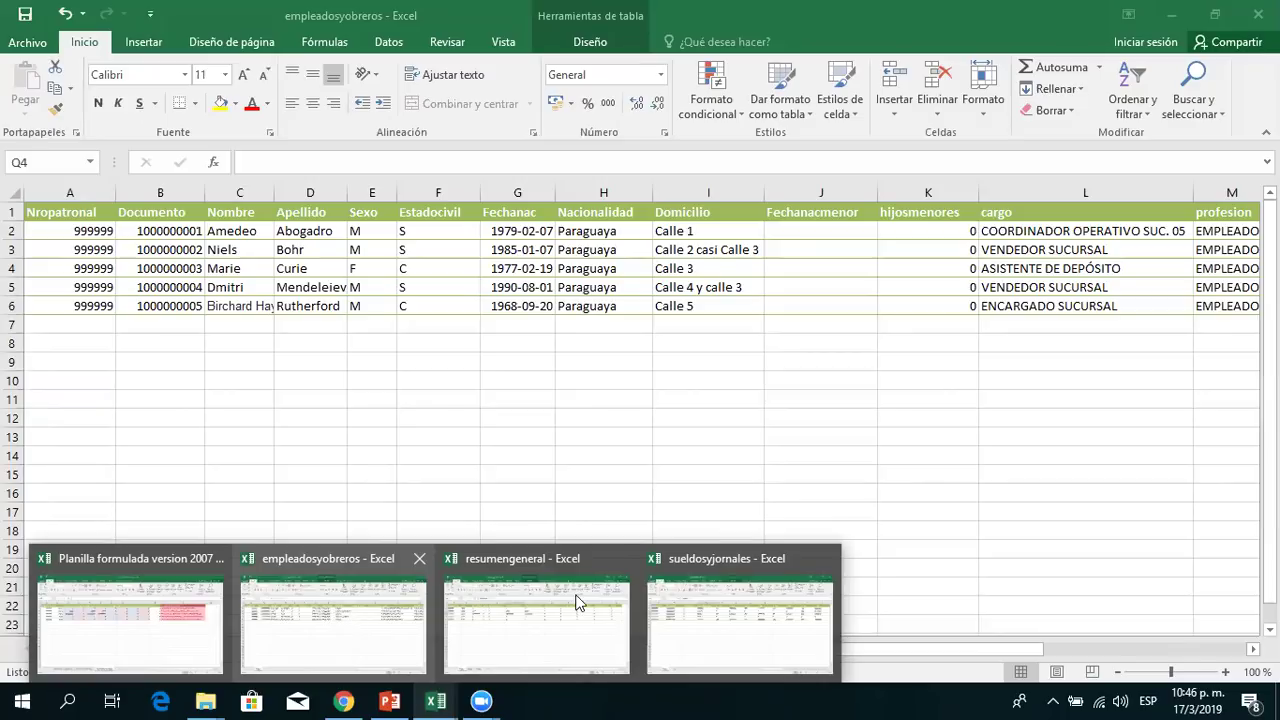
Switch to the sueldosyjornales workbook and highlight the formadepago, importeunitario, h_ene and s_ene values one column at a time
{"action": "left_click", "coordinate": [680, 614]}
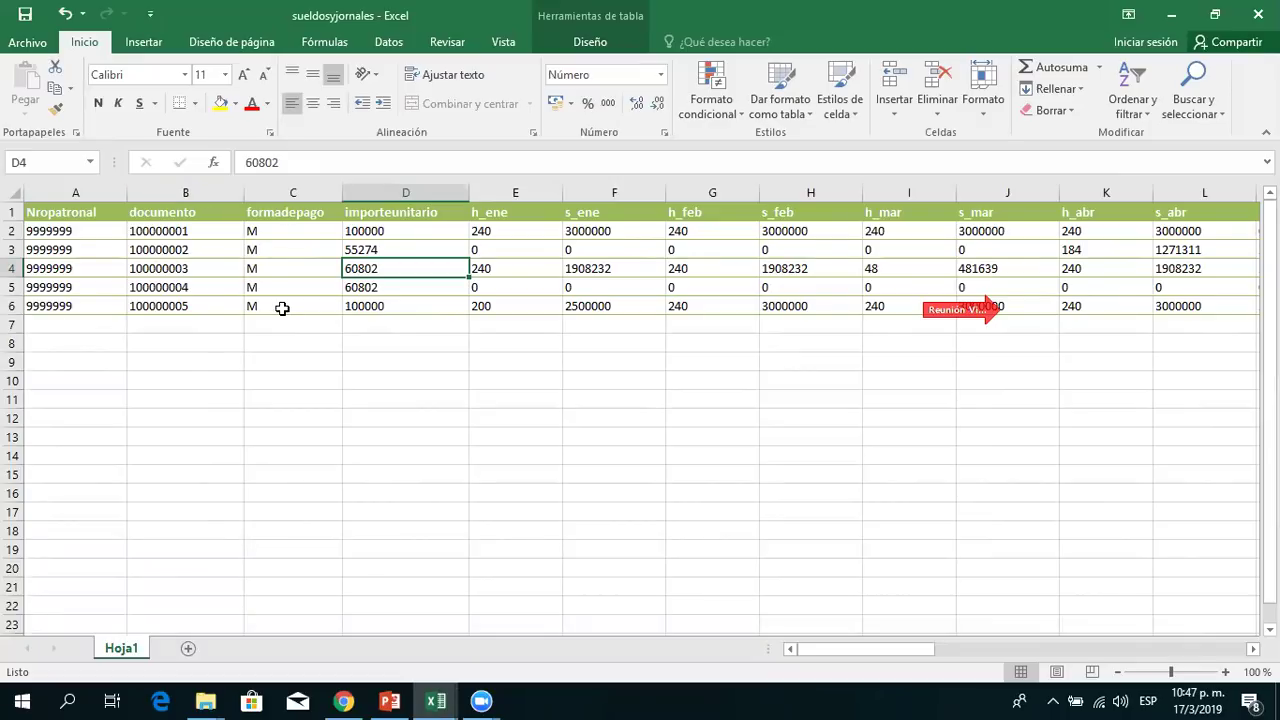
{"action": "left_click", "coordinate": [265, 236]}
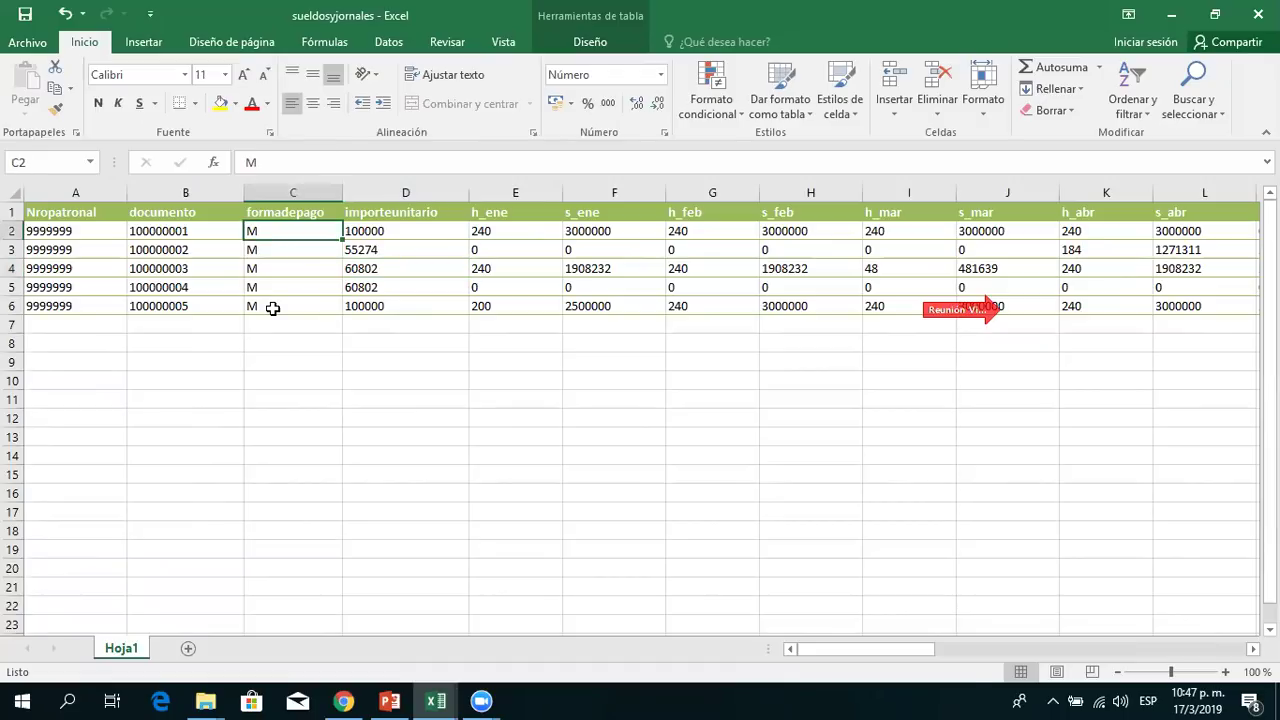
{"action": "left_click", "coordinate": [274, 306], "text": "shift"}
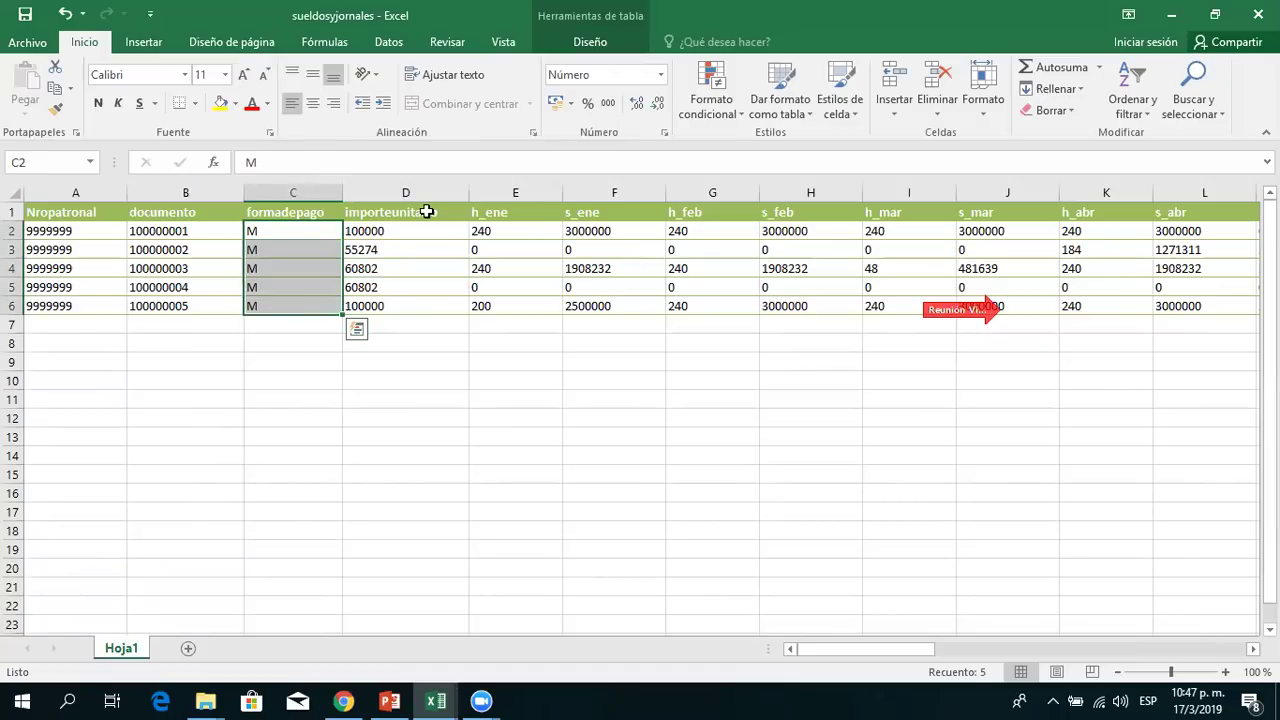
{"action": "left_click_drag", "start_coordinate": [400, 230], "coordinate": [385, 306]}
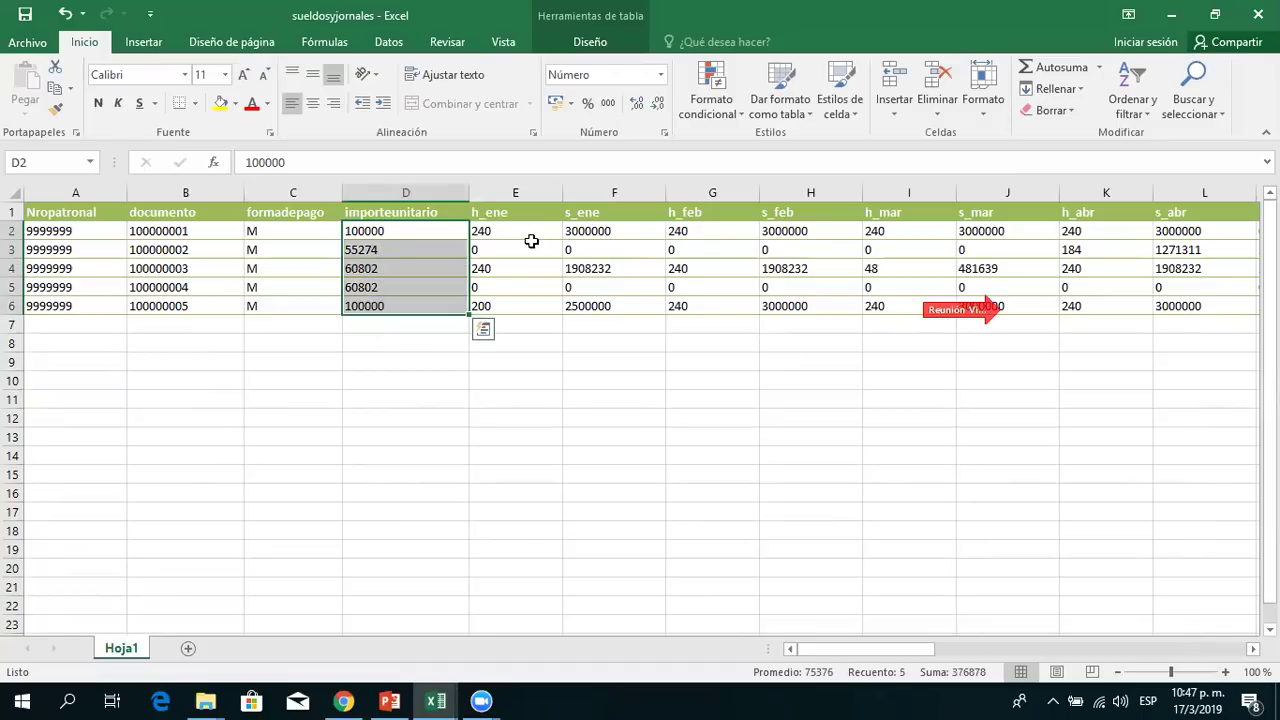
{"action": "left_click_drag", "start_coordinate": [505, 230], "coordinate": [531, 322]}
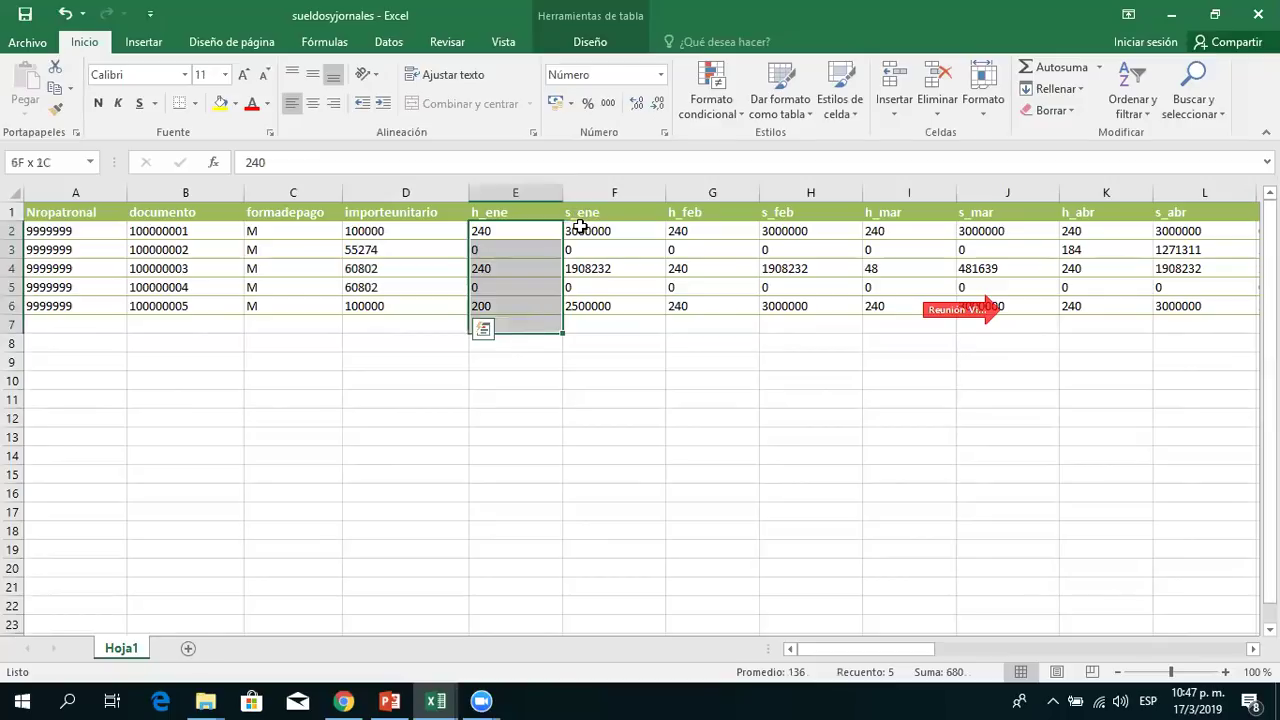
{"action": "left_click_drag", "start_coordinate": [590, 231], "coordinate": [589, 308]}
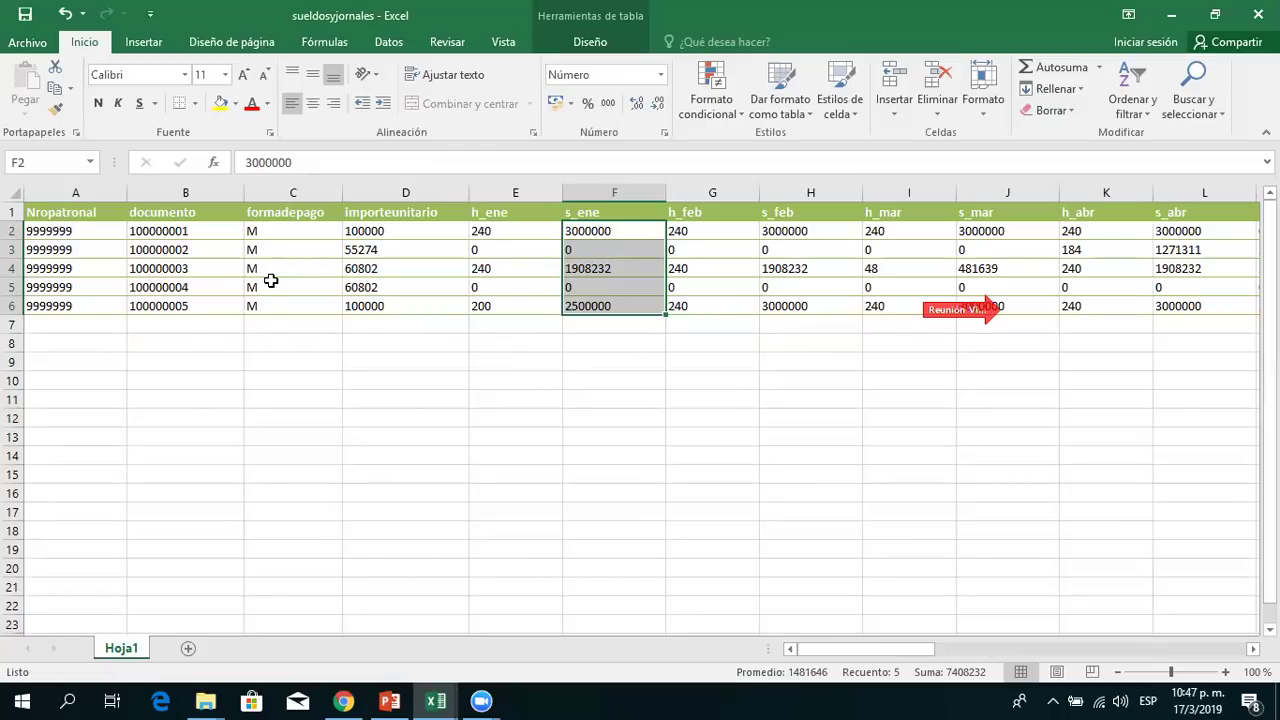
Switch to Chrome, open the REGOBPAT system login and sign in as admin with the employer number and the account password
{"action": "left_click", "coordinate": [344, 700]}
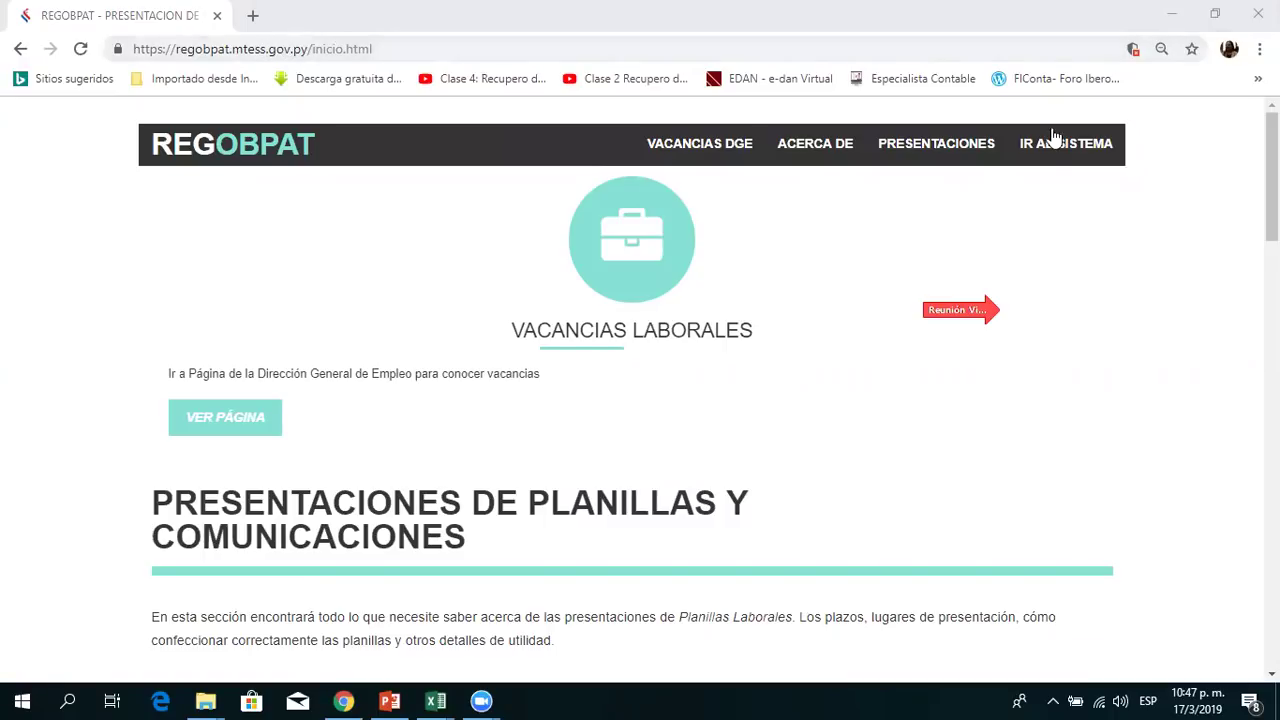
{"action": "left_click", "coordinate": [1050, 158]}
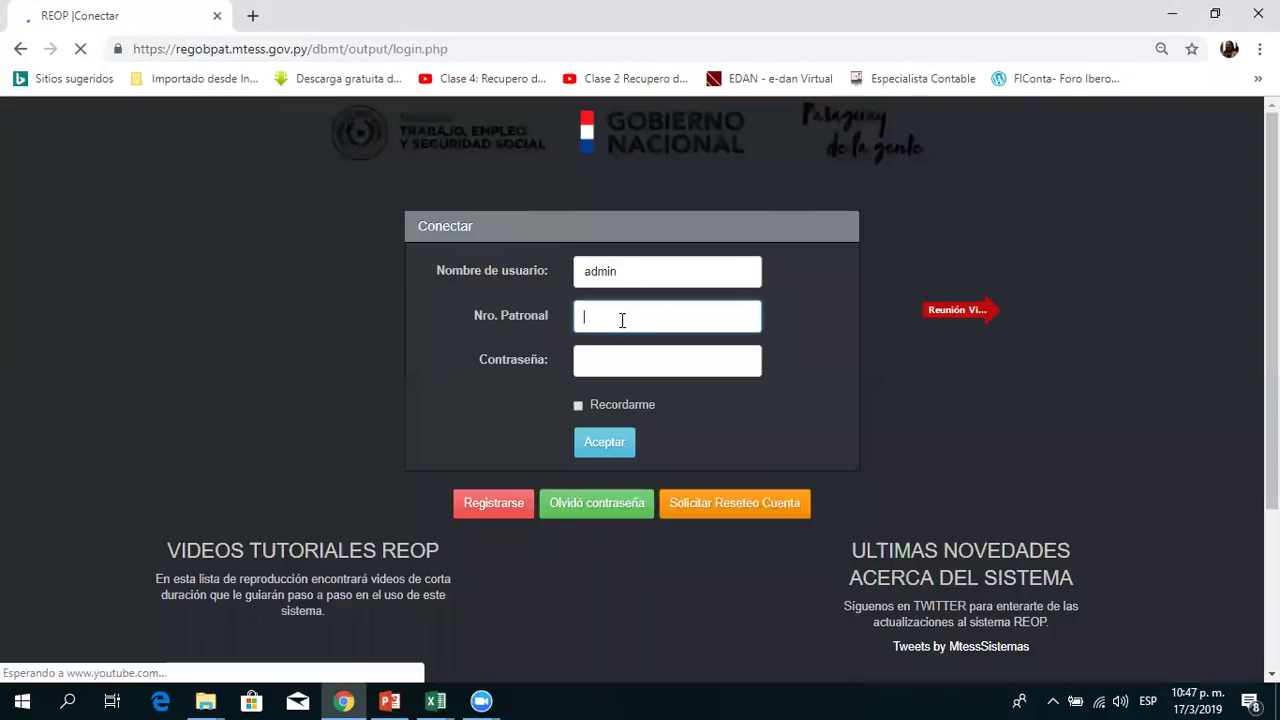
{"action": "left_click", "coordinate": [623, 317]}
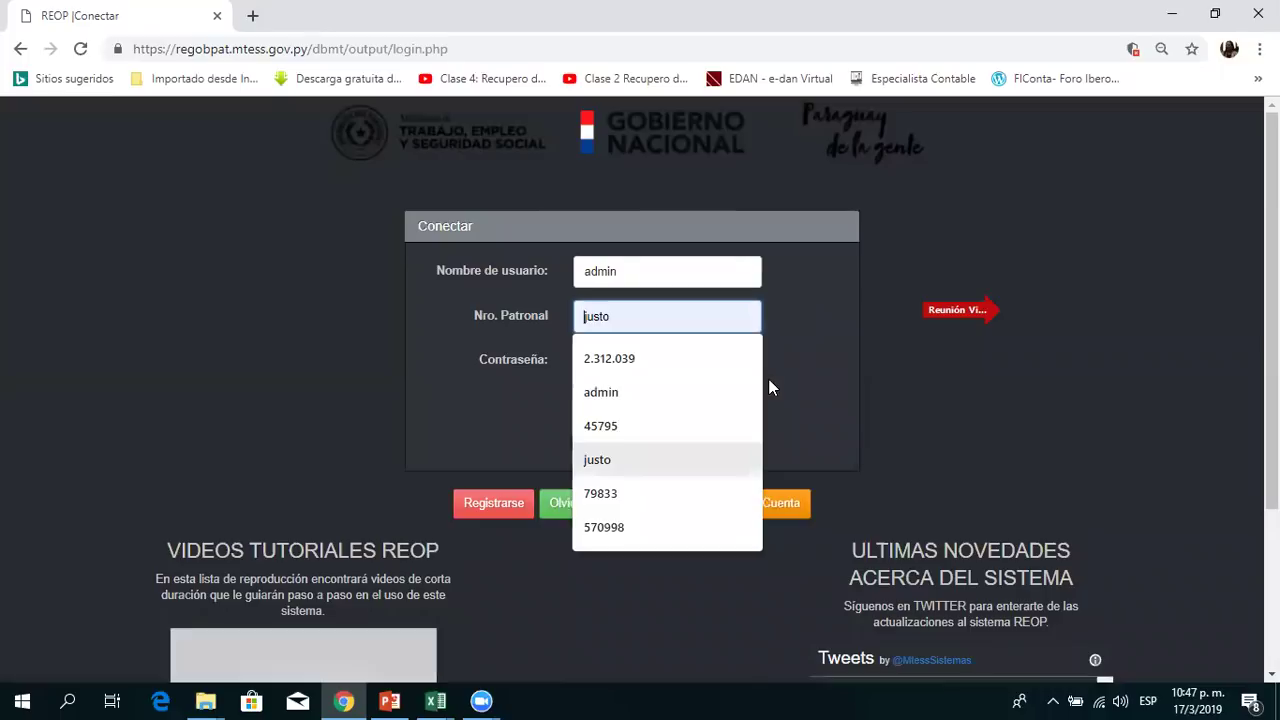
{"action": "left_click", "coordinate": [633, 493]}
{"action": "left_click", "coordinate": [710, 360]}
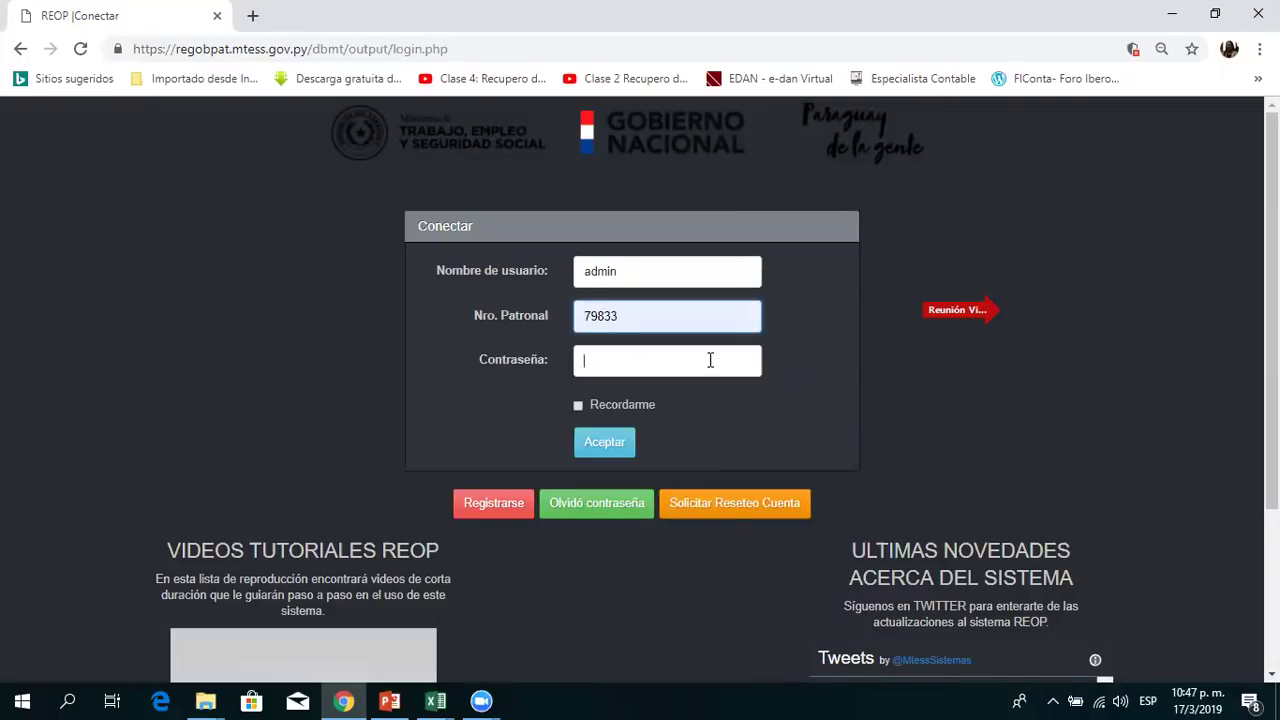
{"action": "type", "text": "••"}
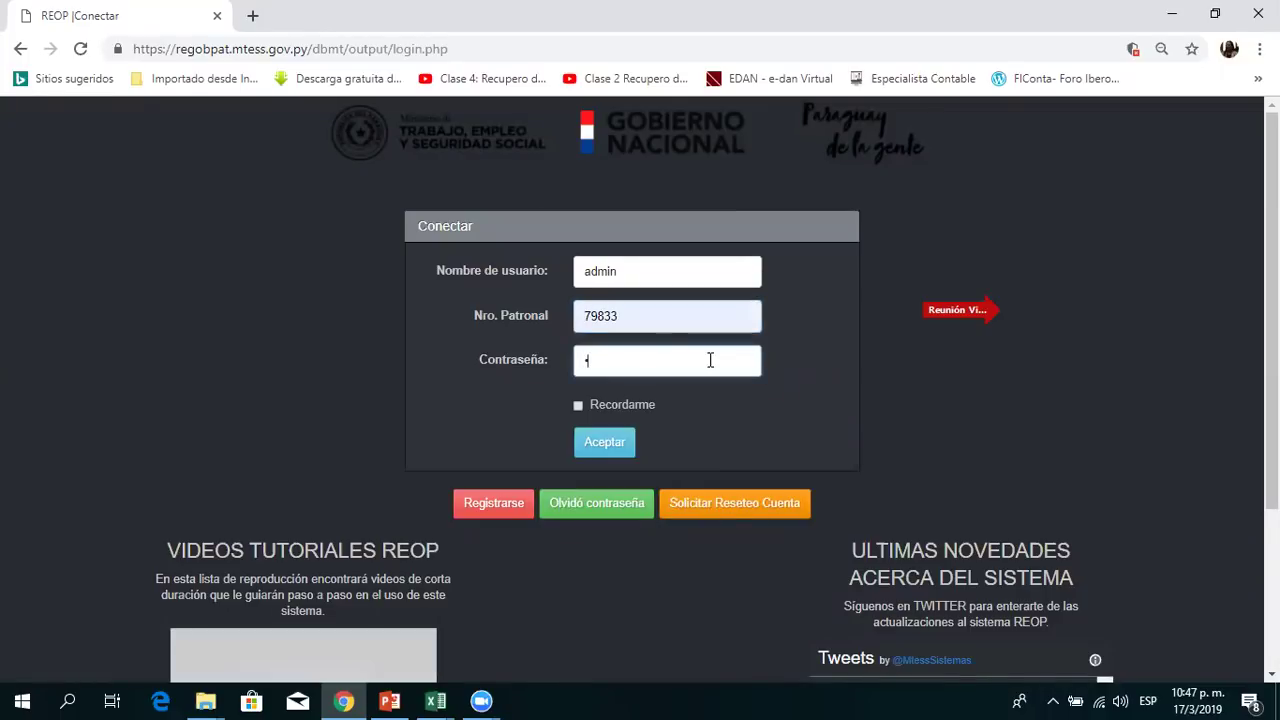
{"action": "type", "text": "•••••••"}
{"action": "left_click", "coordinate": [612, 446]}
{"action": "left_click", "coordinate": [612, 446]}
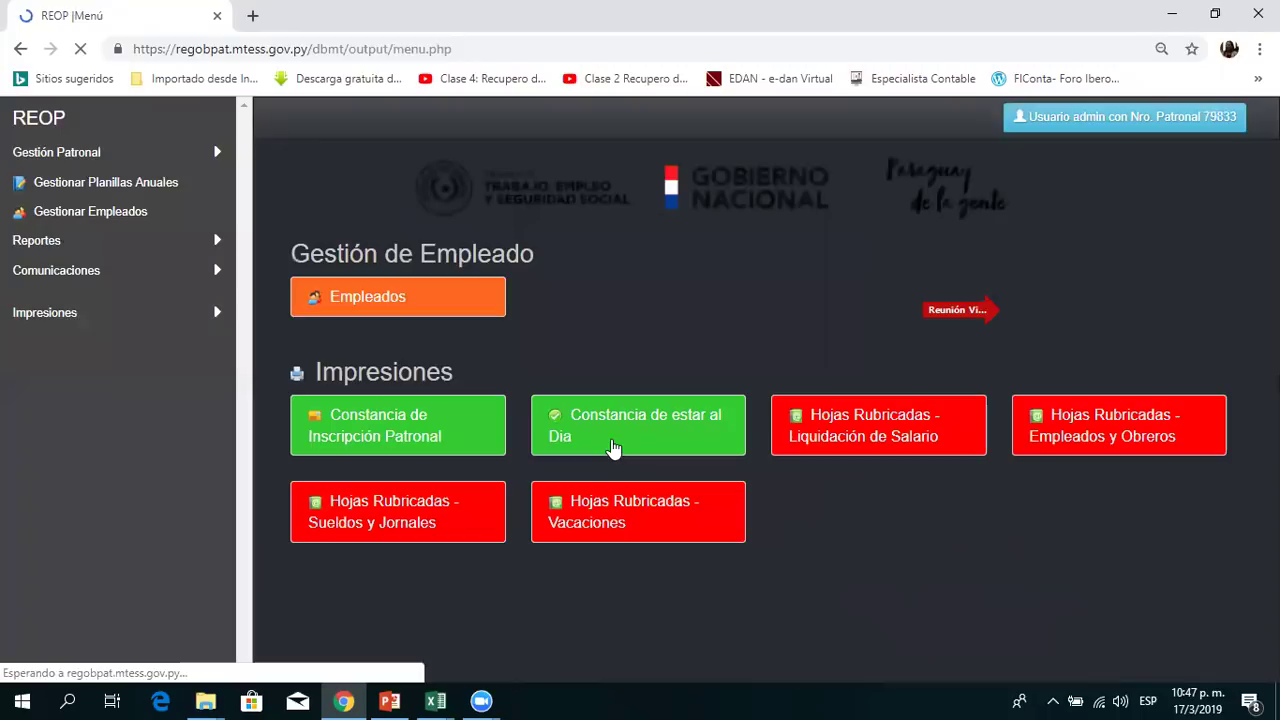